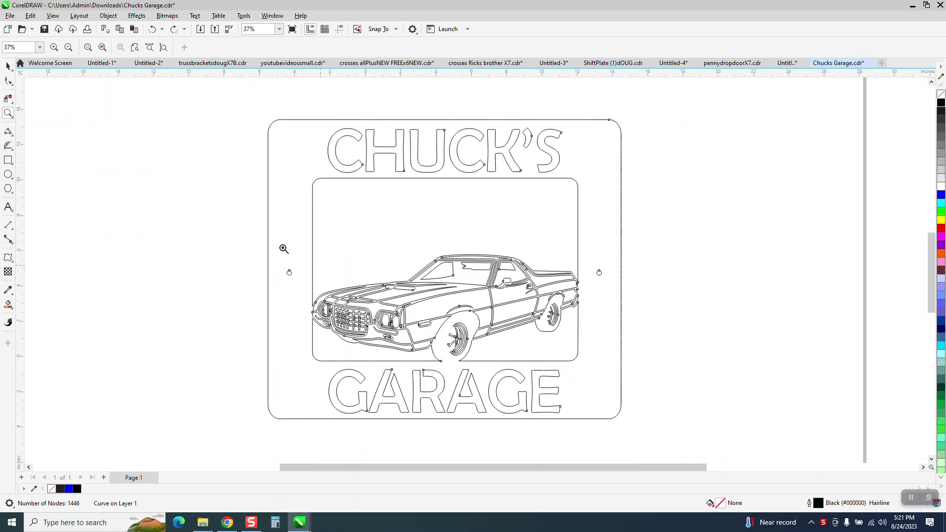
# Try filling the whole sign black, undo it, and zoom in on the GARAGE lettering.
pyautogui.click(9, 66)
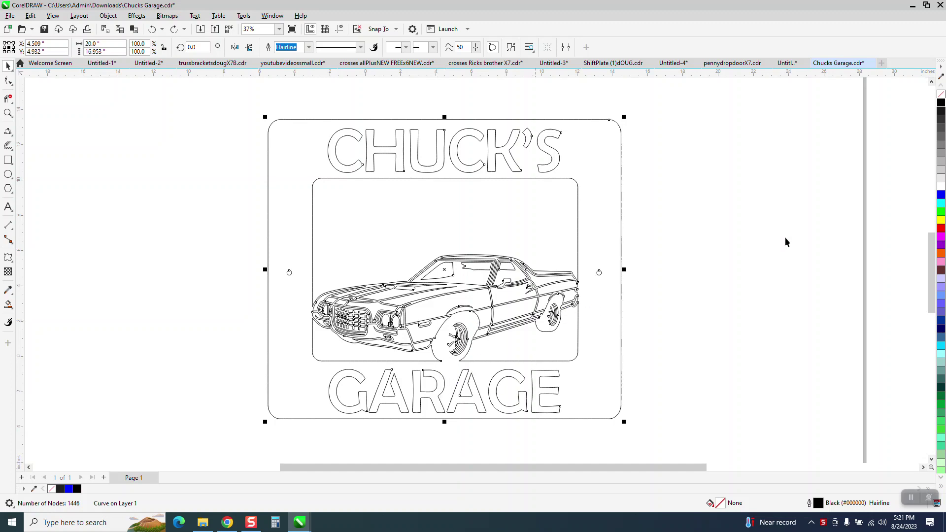
pyautogui.click(940, 105)
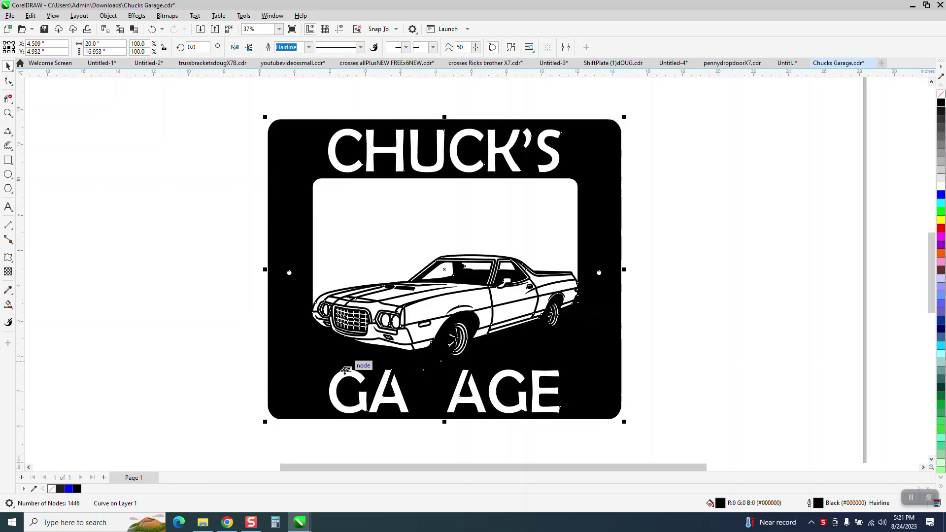
pyautogui.click(152, 29)
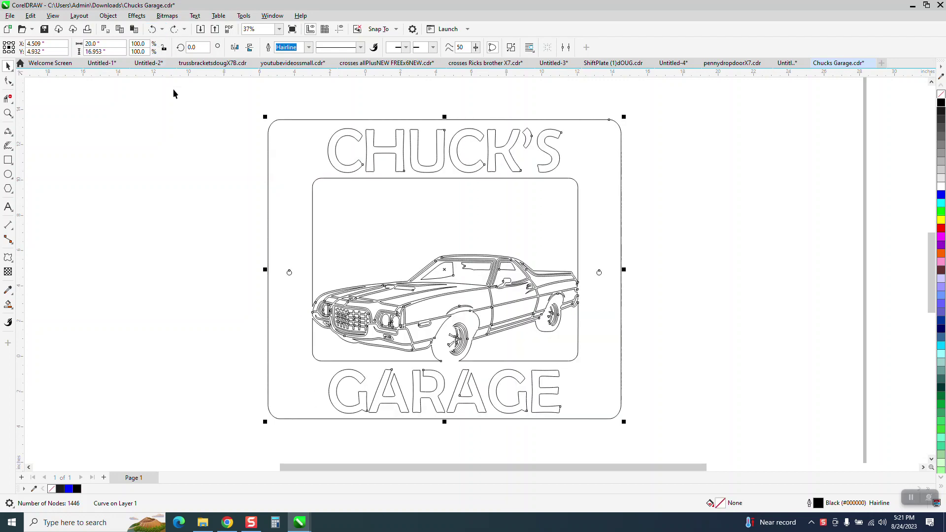
pyautogui.click(8, 112)
pyautogui.click(457, 405)
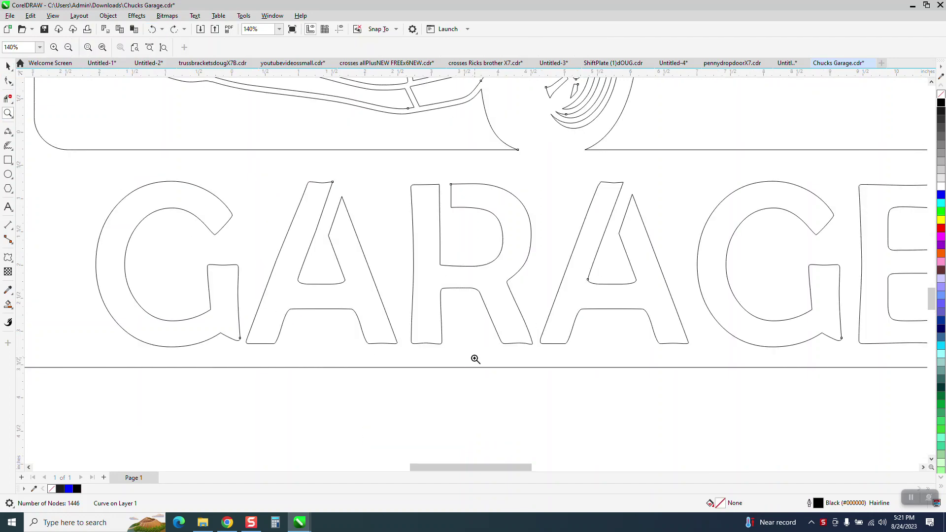
pyautogui.scroll(-2, 471, 321)
pyautogui.scroll(-1, 461, 321)
pyautogui.scroll(-1, 457, 321)
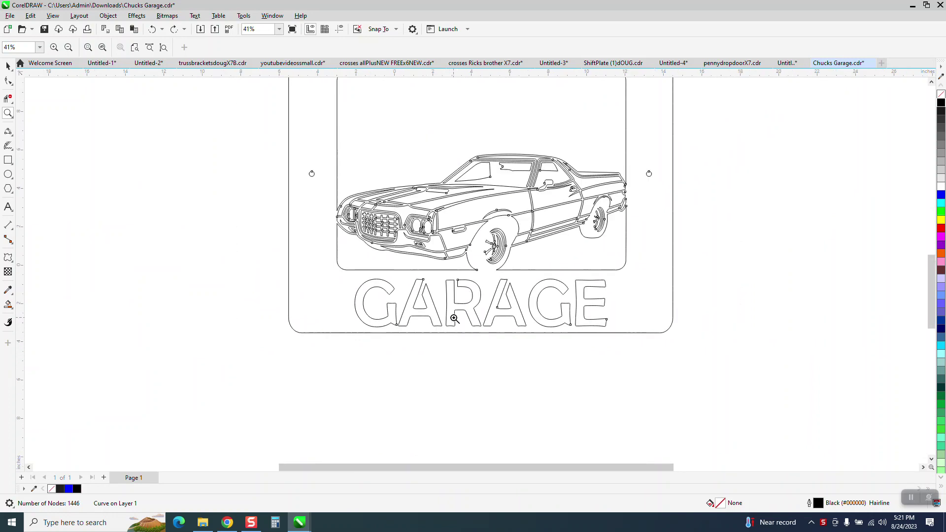
pyautogui.scroll(-1, 453, 319)
pyautogui.scroll(-1, 449, 321)
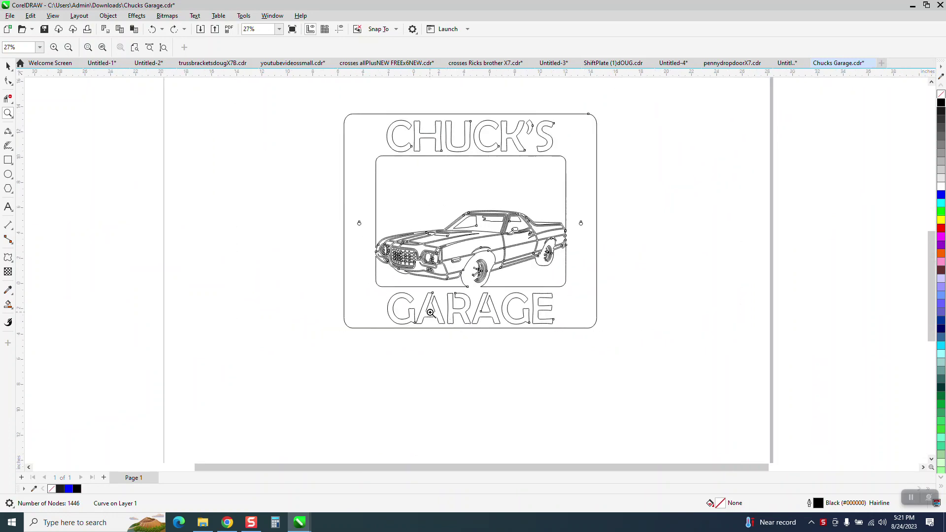
# Try breaking the design apart and filling the pieces black, then undo both.
pyautogui.doubleClick(9, 65)
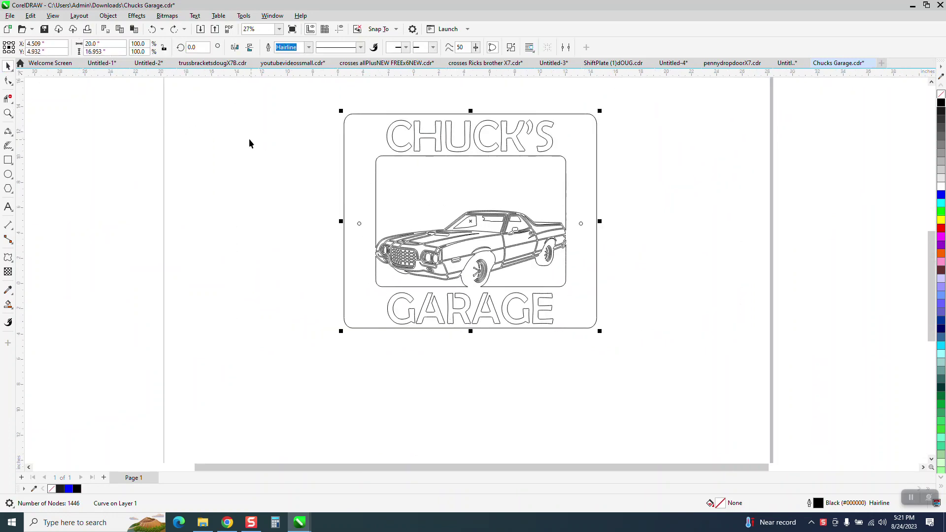
pyautogui.click(108, 16)
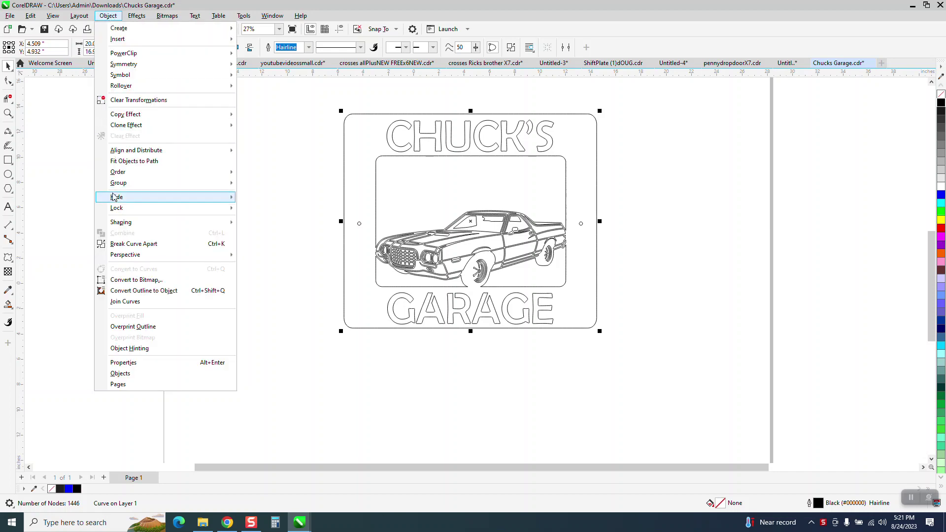
pyautogui.moveTo(119, 183)
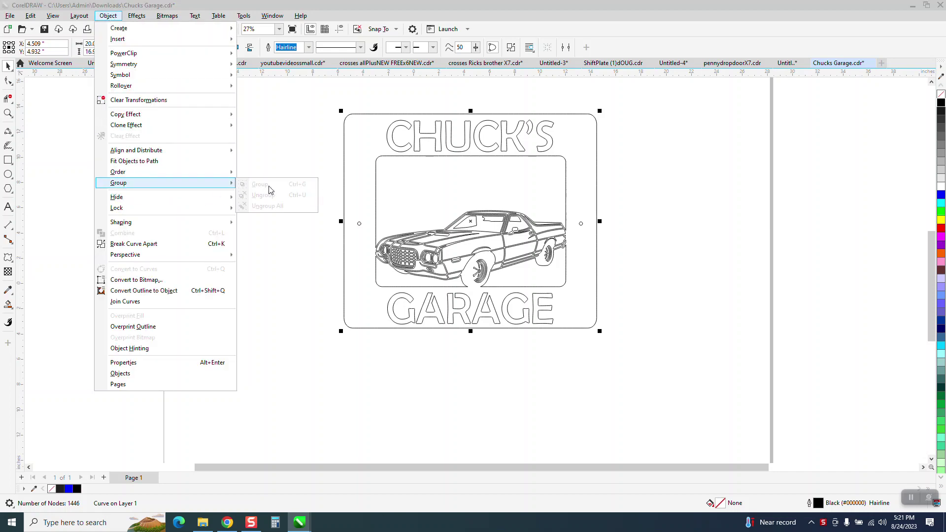
pyautogui.click(140, 250)
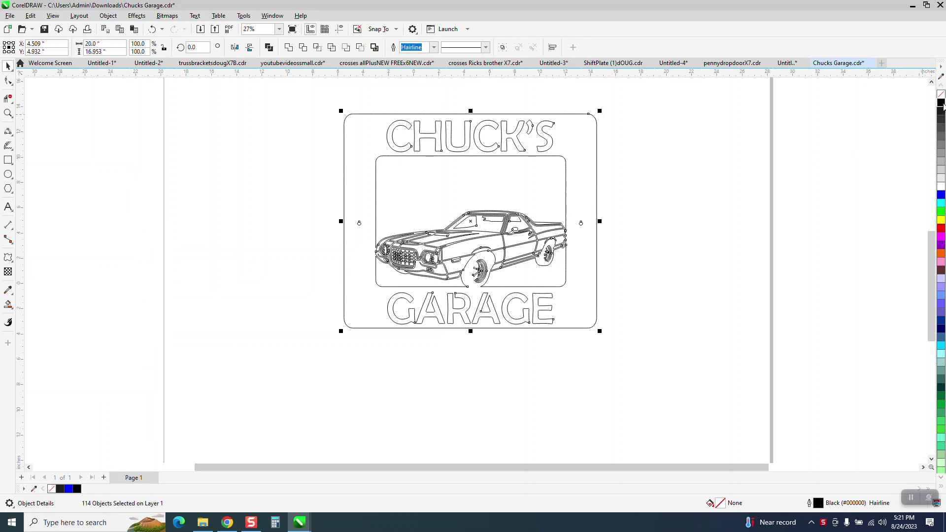
pyautogui.click(941, 103)
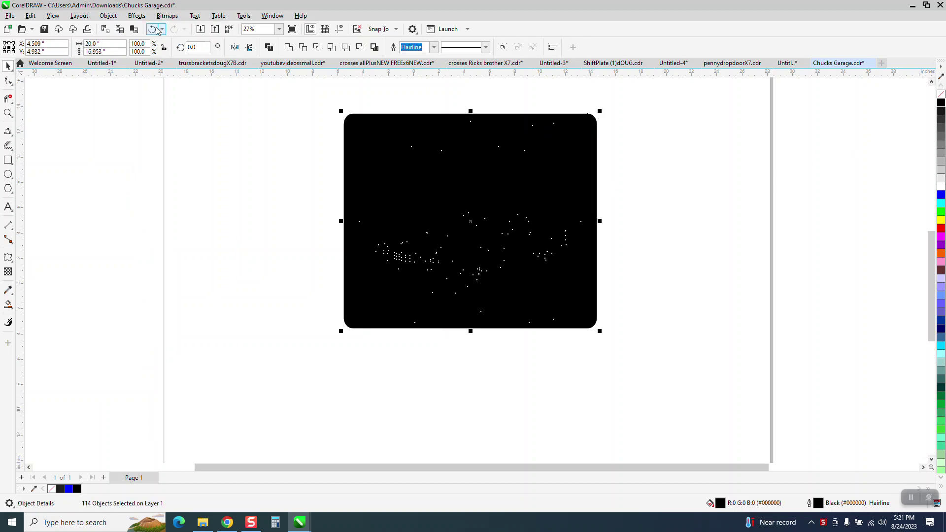
pyautogui.click(152, 29)
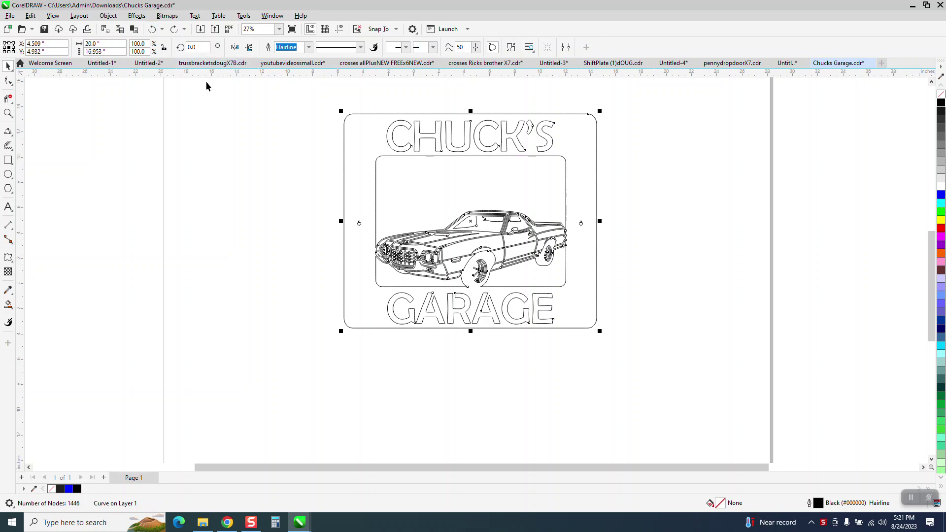
# Smart Fill the sign area around the letters black and zoom onto the car's grille.
pyautogui.click(8, 305)
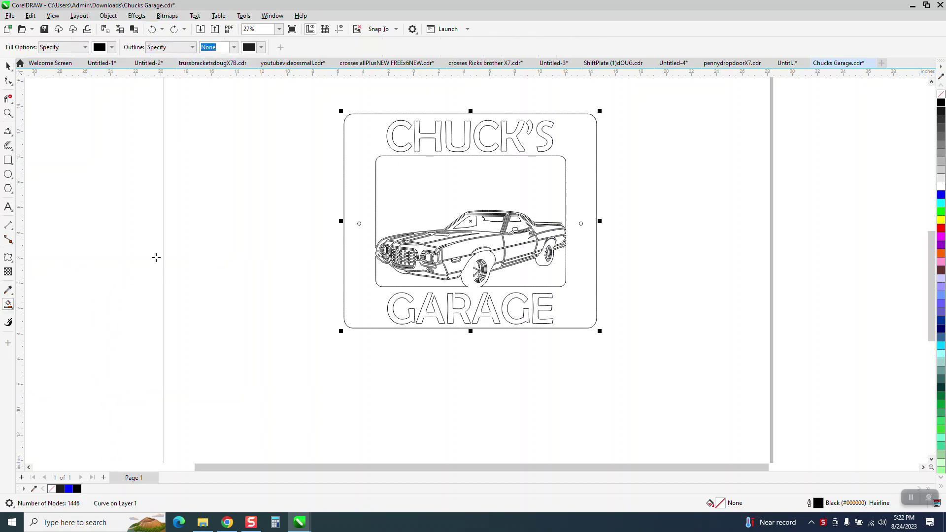
pyautogui.click(362, 212)
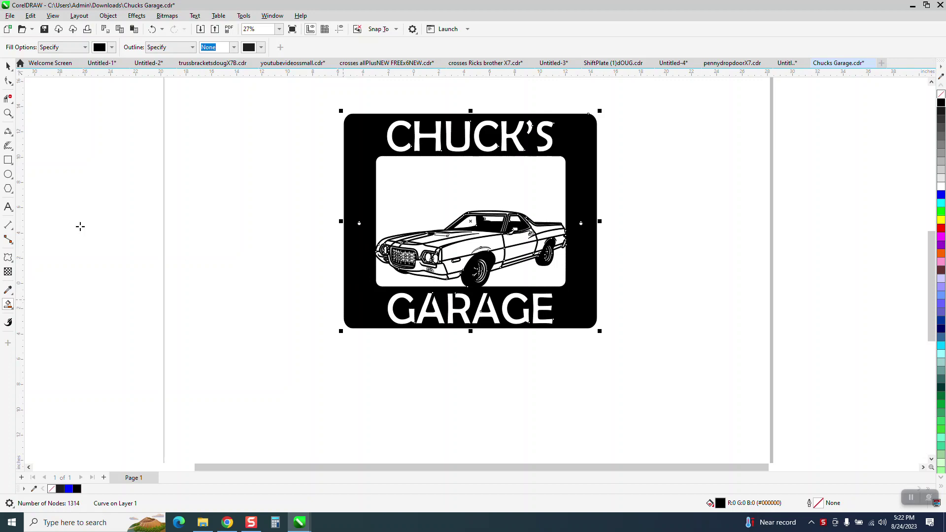
pyautogui.click(8, 114)
pyautogui.moveTo(330, 220); pyautogui.dragTo(459, 301)
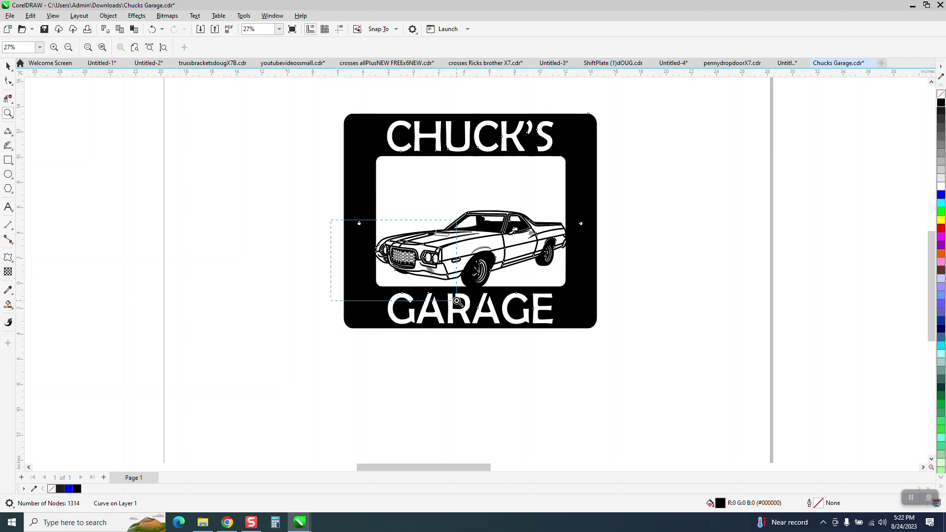
pyautogui.click(500, 336)
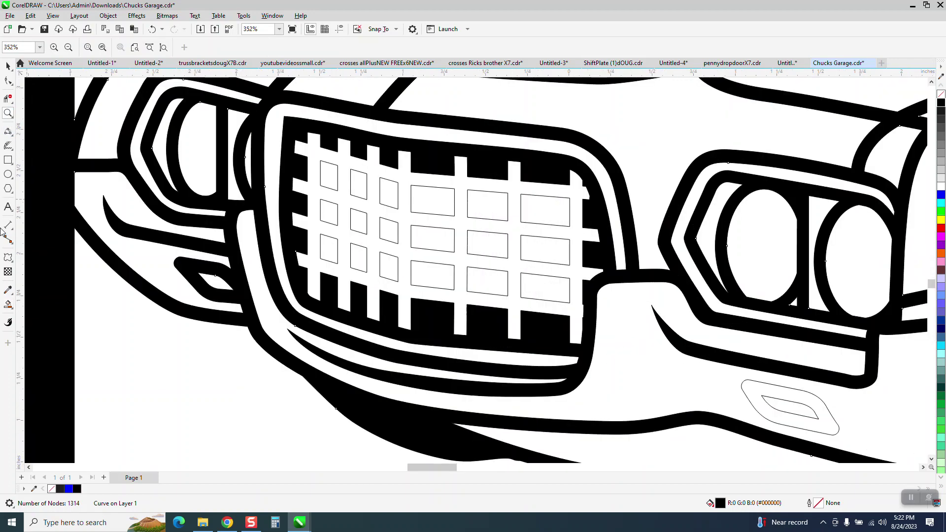
# Fill the grille cells in the first three columns black with Smart Fill.
pyautogui.click(9, 304)
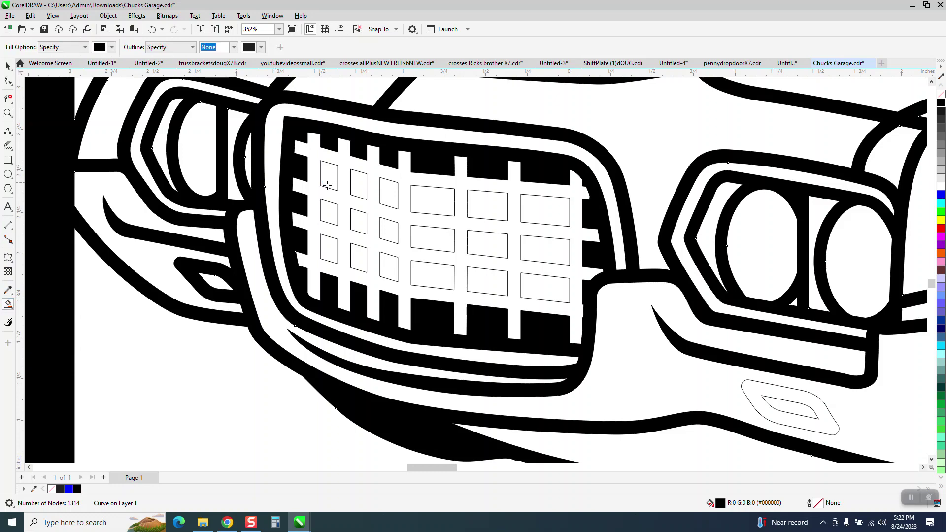
pyautogui.click(328, 184)
pyautogui.click(329, 213)
pyautogui.click(327, 244)
pyautogui.click(359, 258)
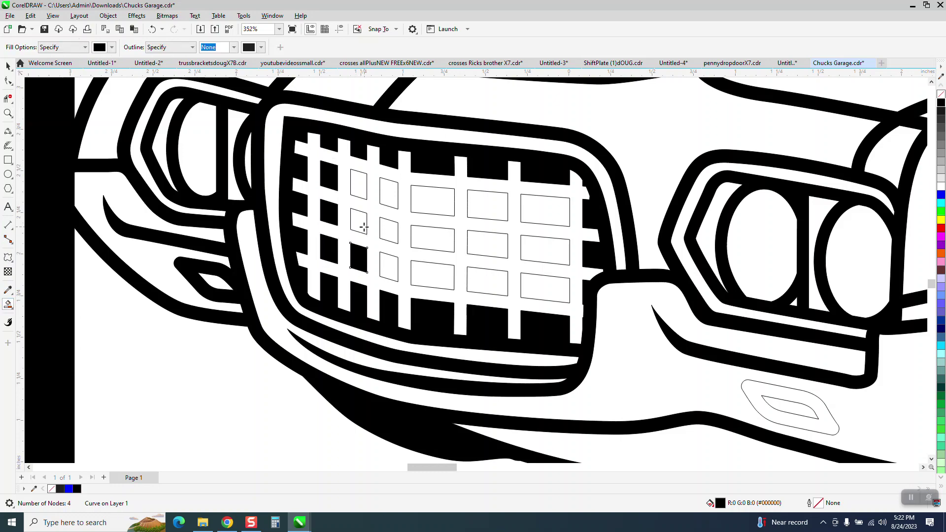
pyautogui.click(363, 228)
pyautogui.click(359, 194)
pyautogui.click(394, 195)
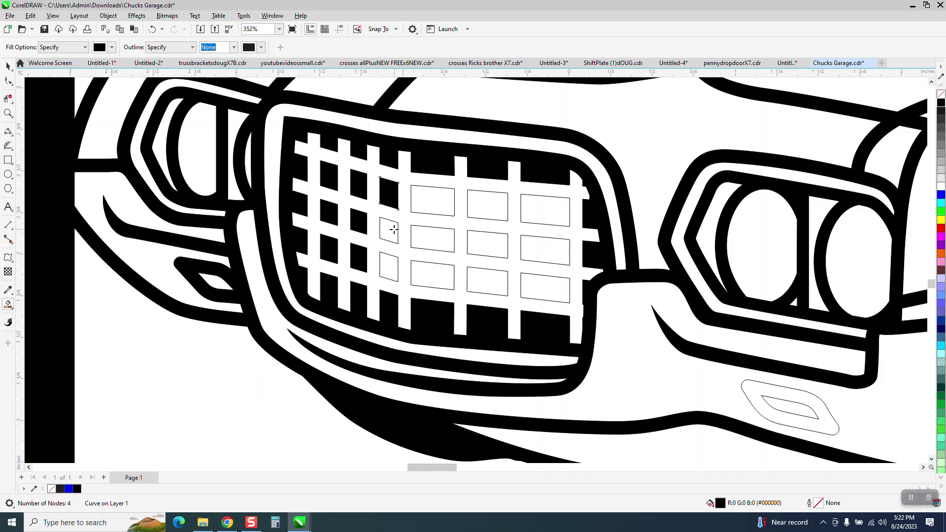
pyautogui.click(390, 229)
pyautogui.click(388, 268)
# Fill the remaining grille cells in columns four to six and the bumper ornament ring black.
pyautogui.click(432, 270)
pyautogui.click(432, 234)
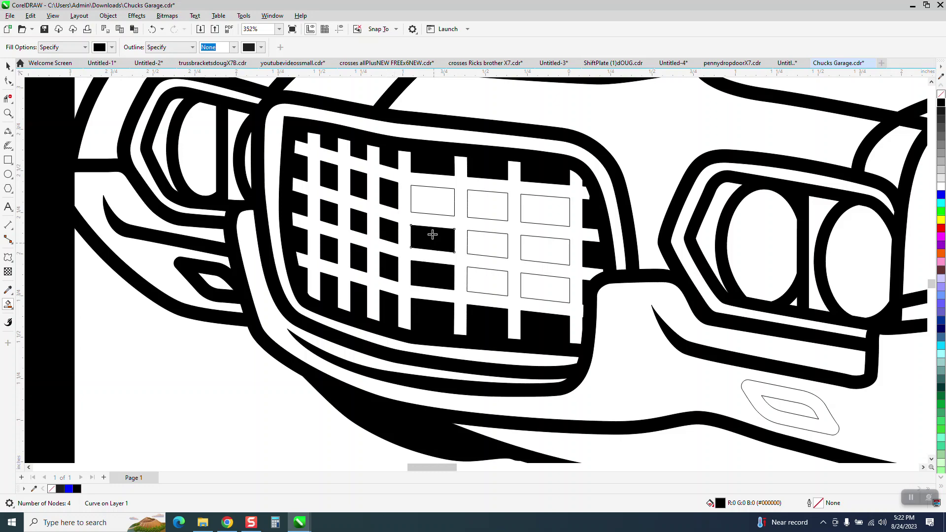
pyautogui.click(439, 209)
pyautogui.click(490, 204)
pyautogui.click(547, 210)
pyautogui.click(535, 250)
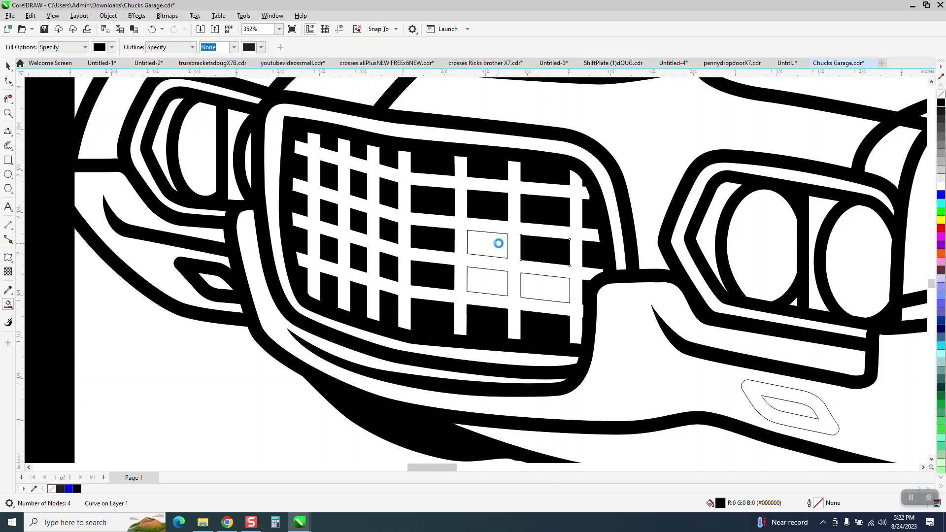
pyautogui.click(498, 244)
pyautogui.click(492, 282)
pyautogui.click(533, 286)
pyautogui.click(761, 391)
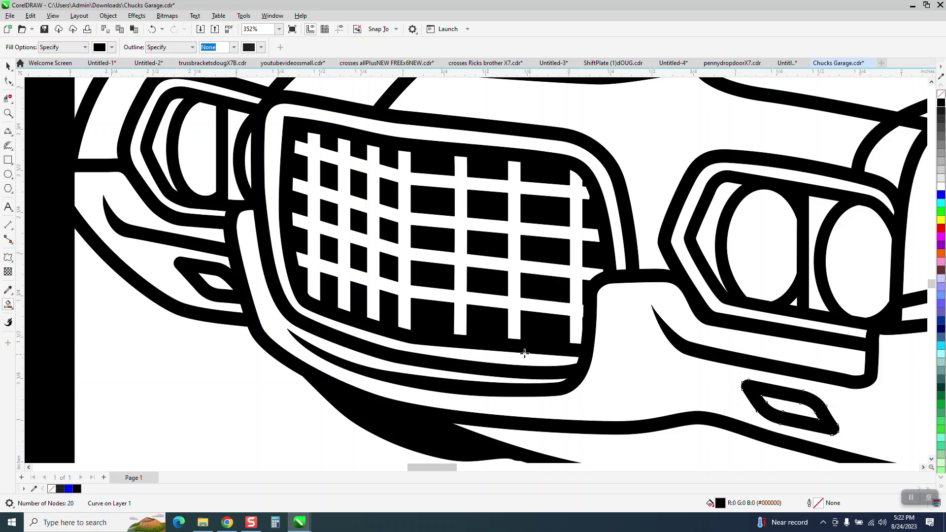
pyautogui.scroll(-2, 104, 309)
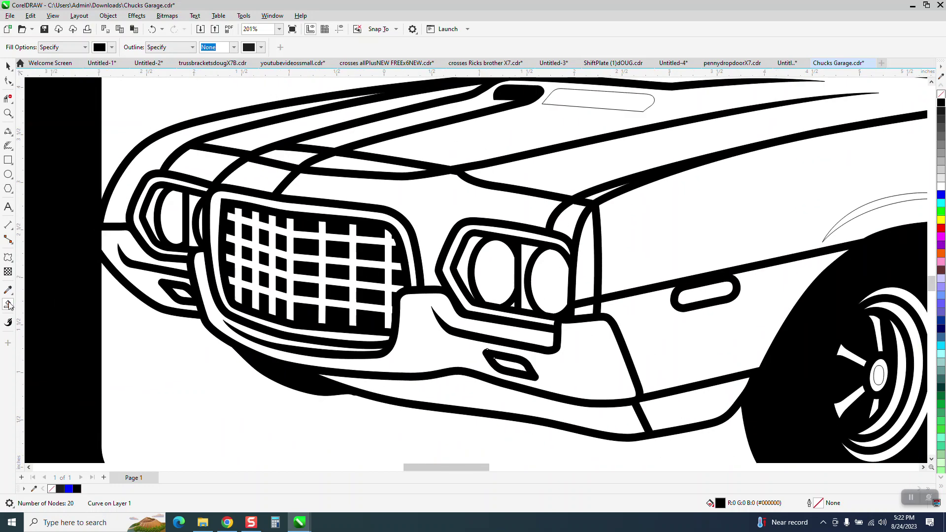
# Fill the fender crescent, hood scoop and door handle black, zooming in on the door.
pyautogui.click(891, 199)
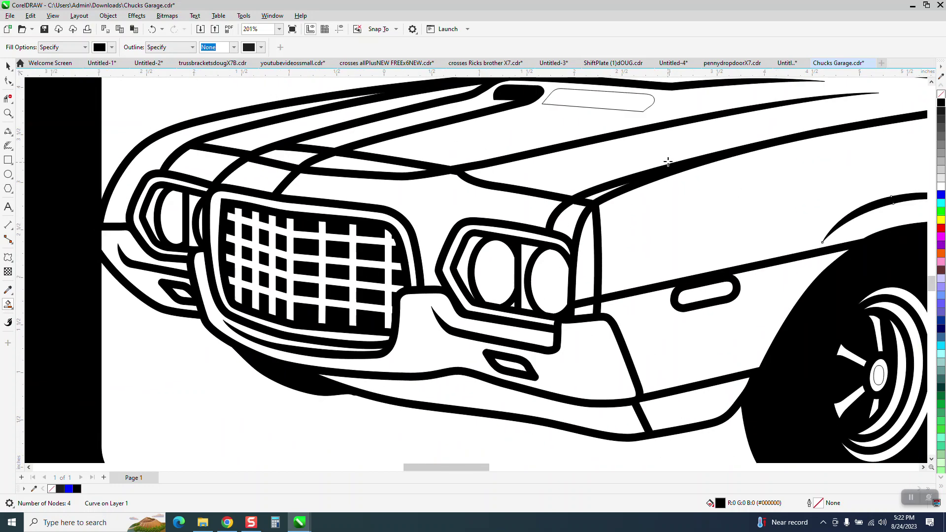
pyautogui.click(627, 105)
pyautogui.scroll(-1, 101, 239)
pyautogui.scroll(-1, 67, 282)
pyautogui.scroll(-2, 68, 281)
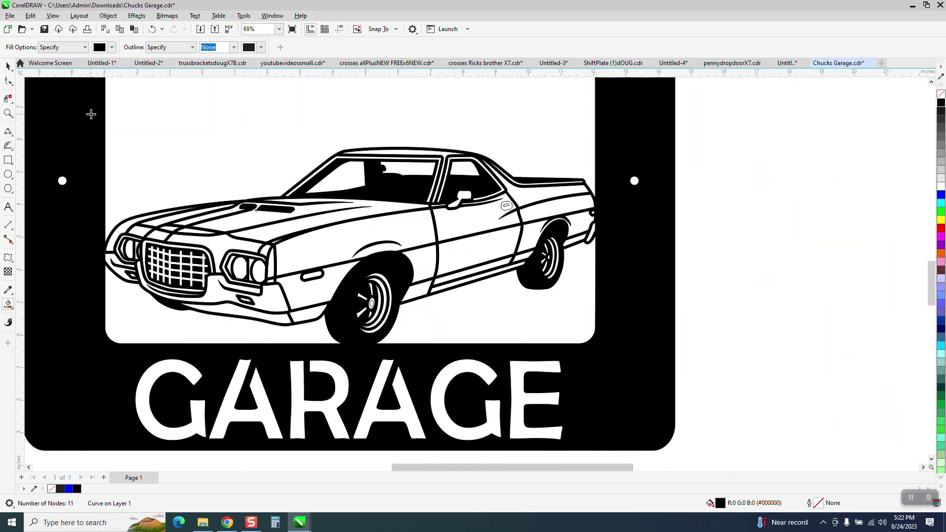
pyautogui.click(7, 113)
pyautogui.moveTo(492, 181); pyautogui.dragTo(617, 258)
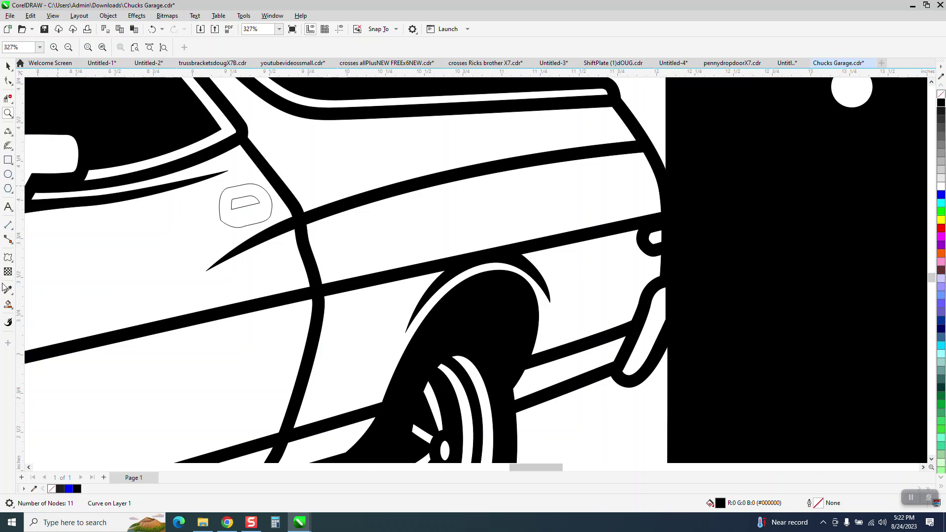
pyautogui.click(8, 304)
pyautogui.click(262, 212)
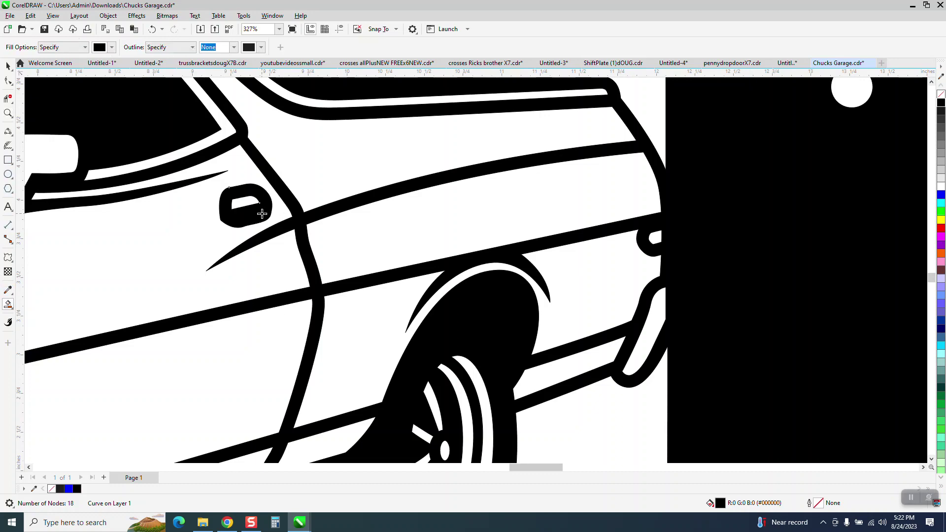
pyautogui.scroll(-3, 258, 210)
pyautogui.scroll(-2, 348, 226)
pyautogui.scroll(-1, 616, 285)
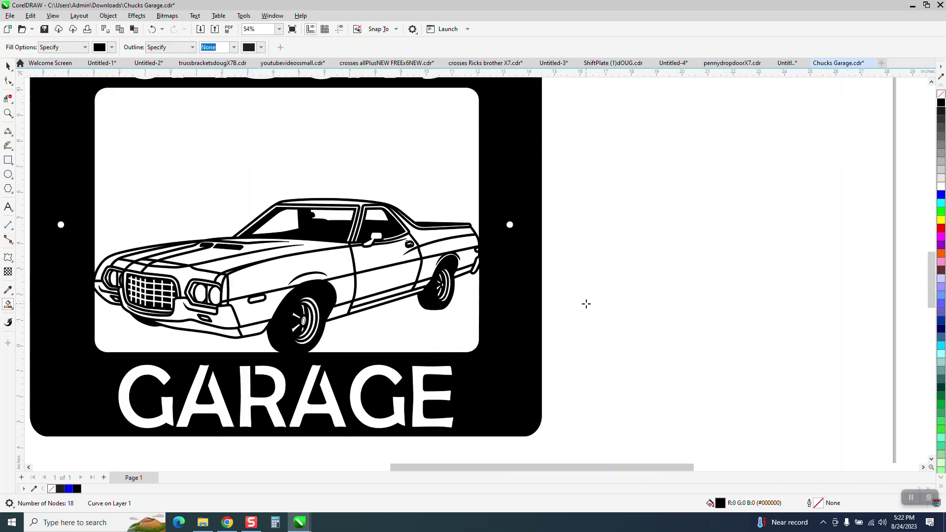
pyautogui.scroll(-1, 585, 304)
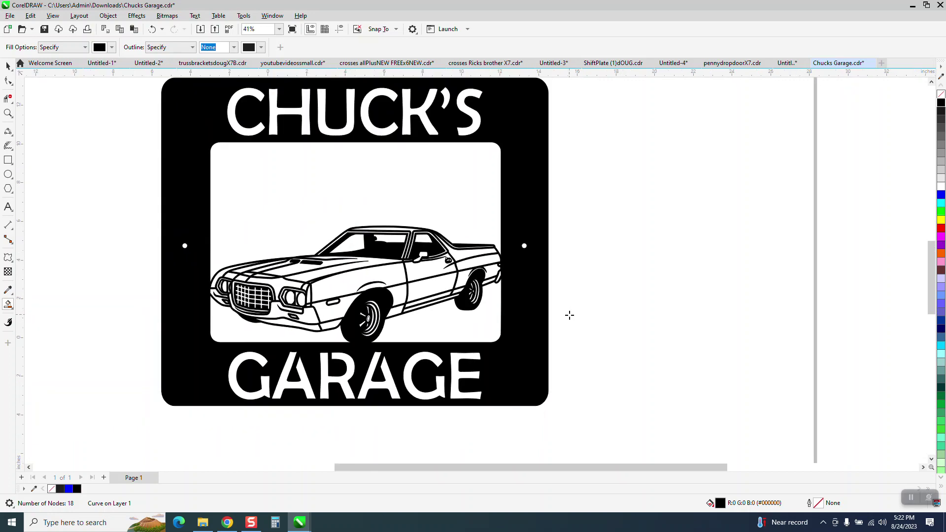
pyautogui.click(10, 68)
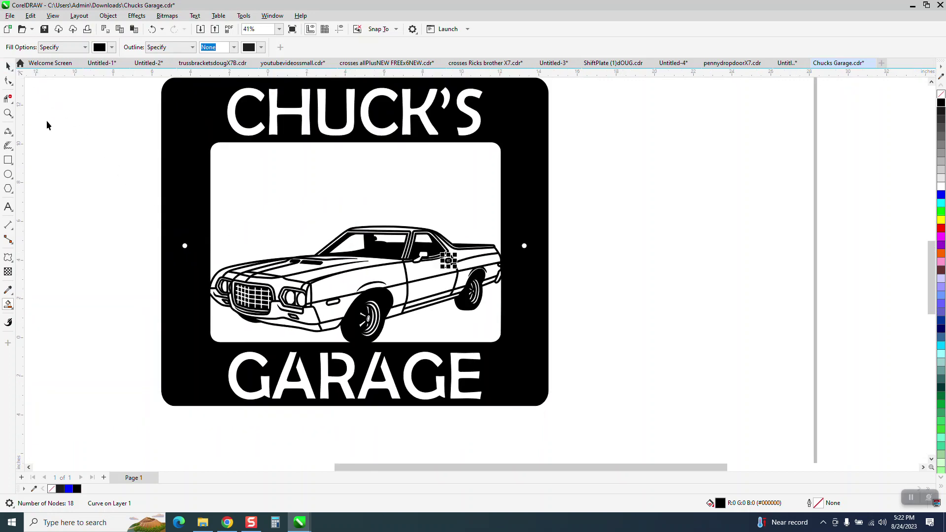